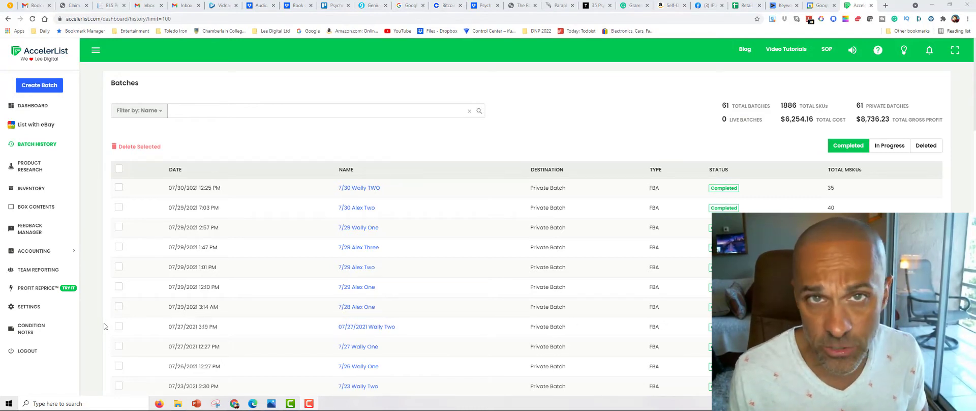
- Review the completed batches from July 30 back to late June, and view the July 2021 shipments in Google Calendar
{"action": "scroll", "coordinate": [419, 339], "scroll_direction": "down", "scroll_amount": 5}
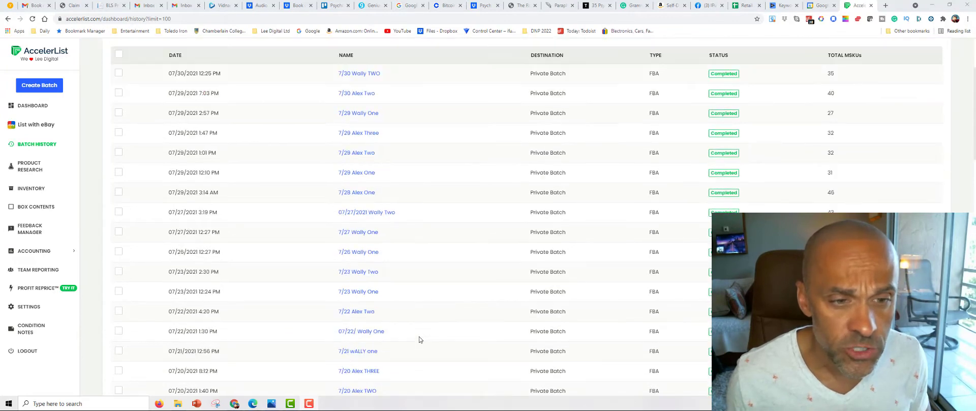
{"action": "scroll", "coordinate": [420, 339], "scroll_direction": "down", "scroll_amount": 5}
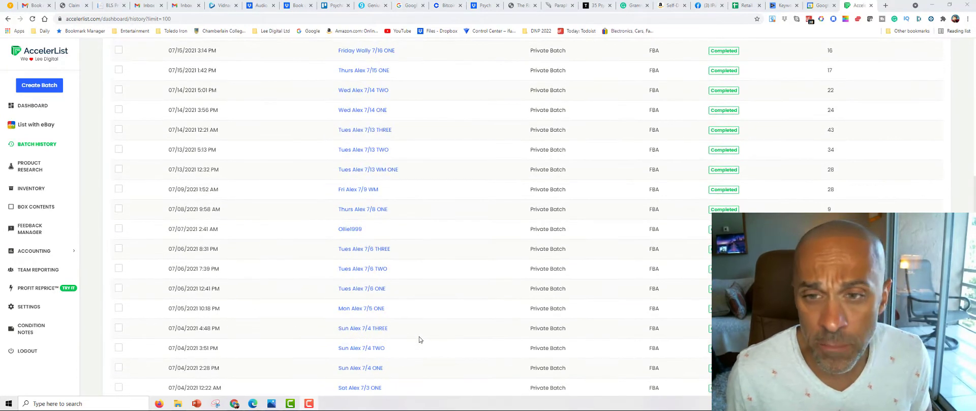
{"action": "scroll", "coordinate": [420, 339], "scroll_direction": "down", "scroll_amount": 2}
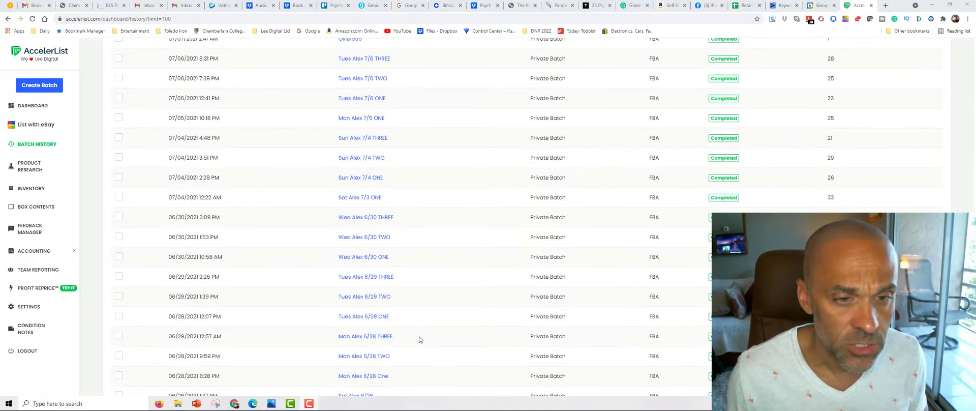
{"action": "scroll", "coordinate": [419, 339], "scroll_direction": "up", "scroll_amount": 1}
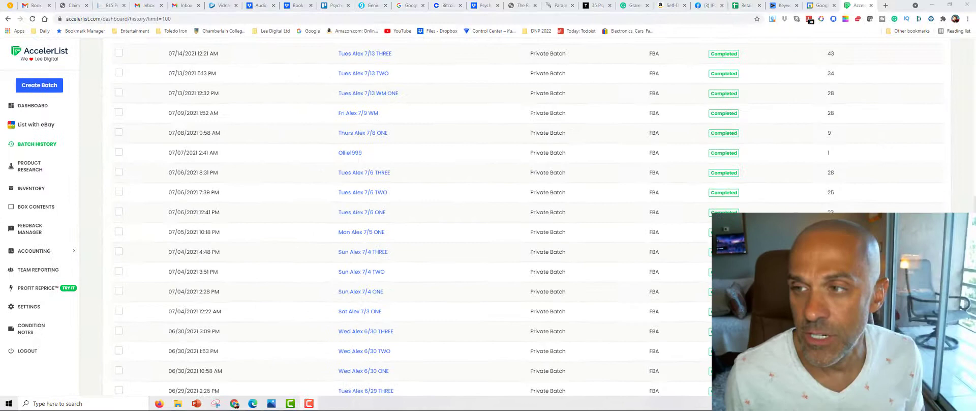
{"action": "scroll", "coordinate": [418, 342], "scroll_direction": "up", "scroll_amount": 3}
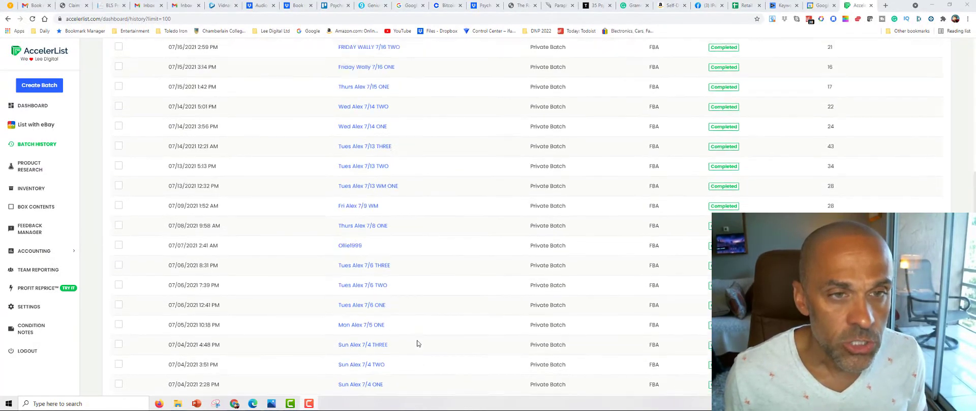
{"action": "scroll", "coordinate": [418, 342], "scroll_direction": "up", "scroll_amount": 8}
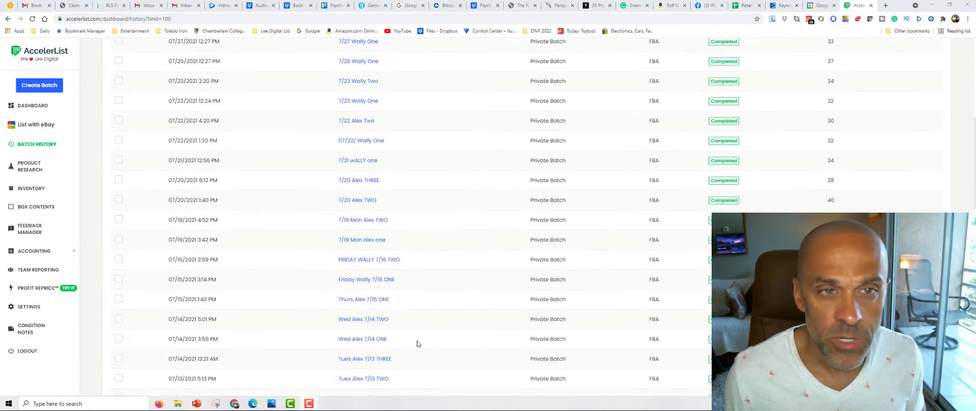
{"action": "scroll", "coordinate": [418, 343], "scroll_direction": "up", "scroll_amount": 4}
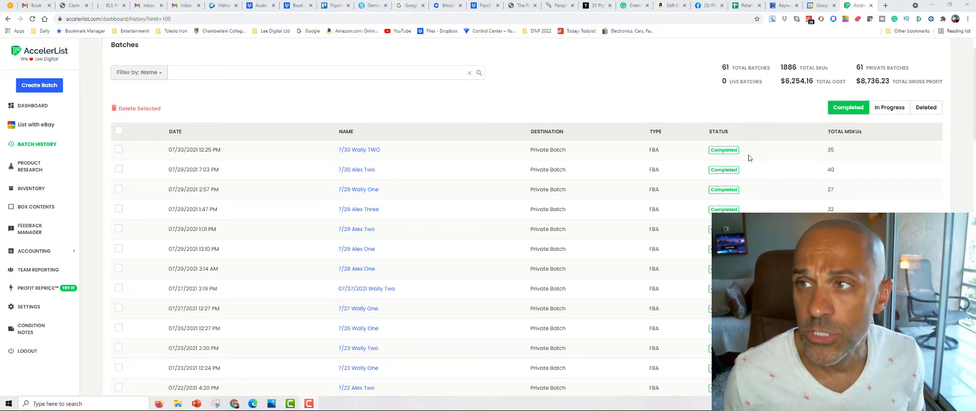
{"action": "left_click", "coordinate": [814, 5]}
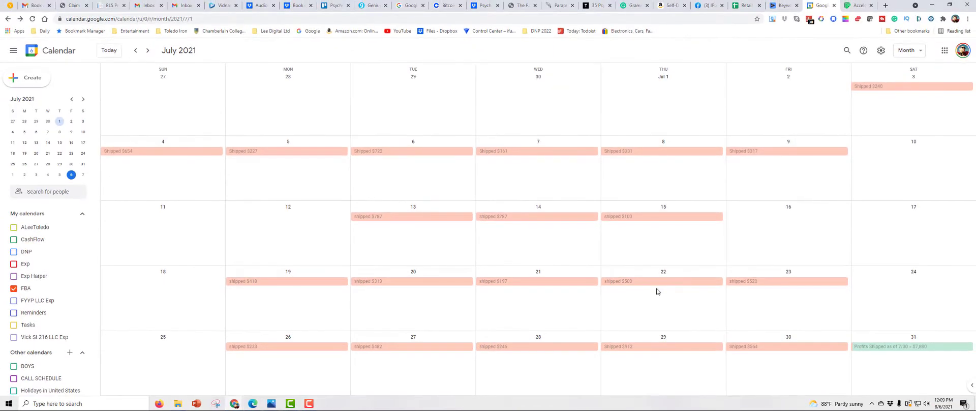
- Switch back to AccelerList and open the completed batch dated 07/23/2021 12:24 PM
{"action": "left_click", "coordinate": [846, 8]}
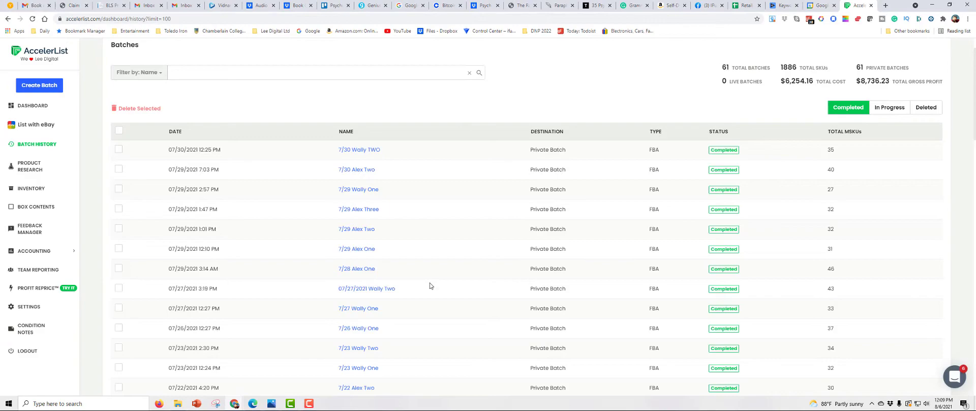
{"action": "scroll", "coordinate": [372, 219], "scroll_direction": "down", "scroll_amount": 3}
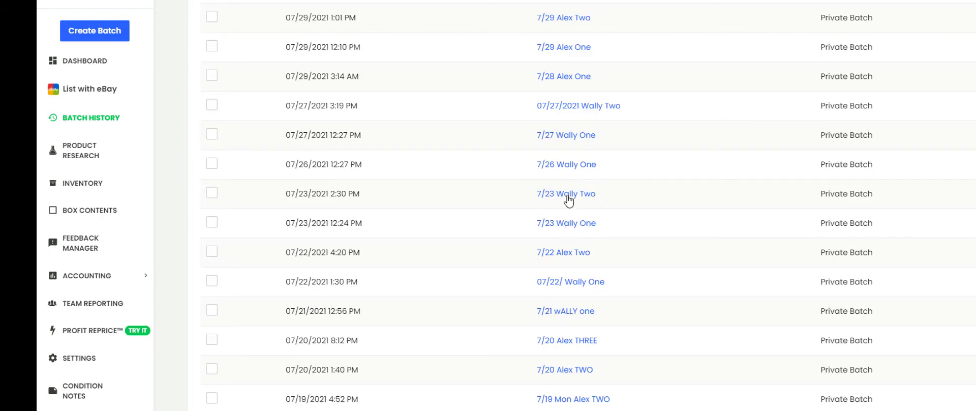
{"action": "left_click", "coordinate": [570, 222]}
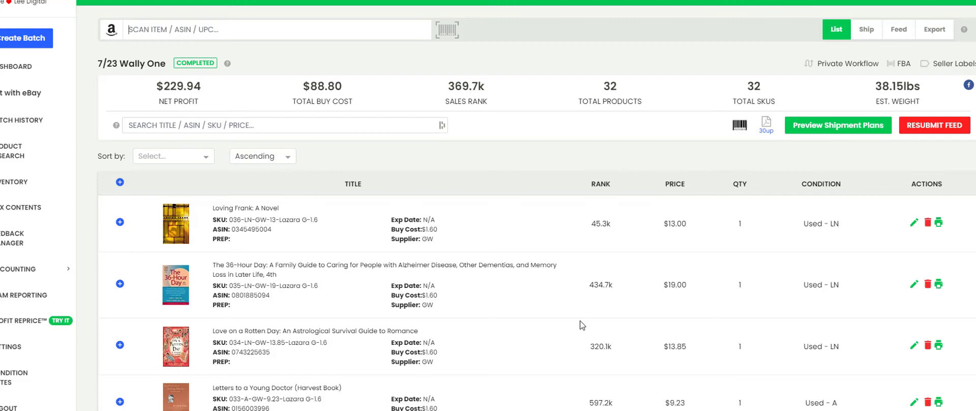
- Look through the batch's book list and examine the SKU, buy cost and supplier of Loving Frank: A Novel
{"action": "scroll", "coordinate": [583, 325], "scroll_direction": "down", "scroll_amount": 1}
{"action": "scroll", "coordinate": [590, 244], "scroll_direction": "down", "scroll_amount": 8}
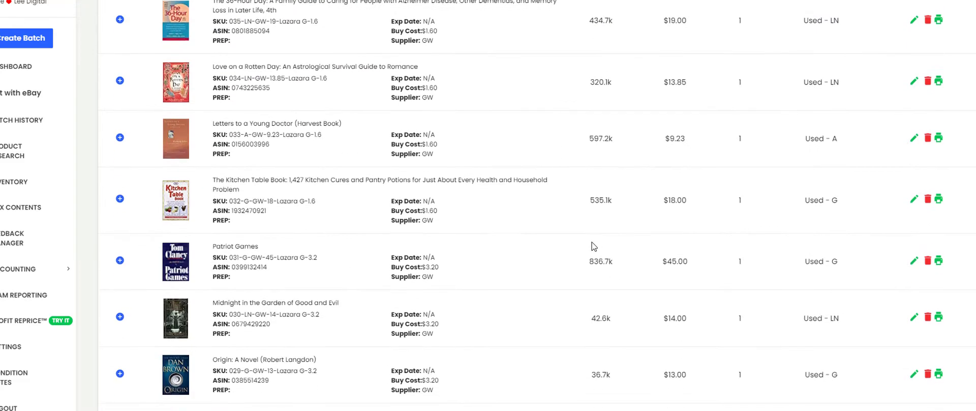
{"action": "scroll", "coordinate": [616, 282], "scroll_direction": "up", "scroll_amount": 7}
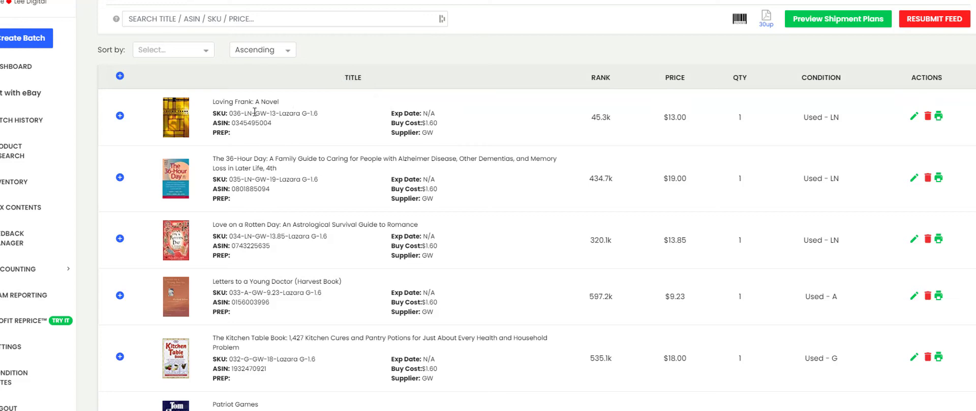
{"action": "left_click_drag", "start_coordinate": [233, 114], "coordinate": [321, 114]}
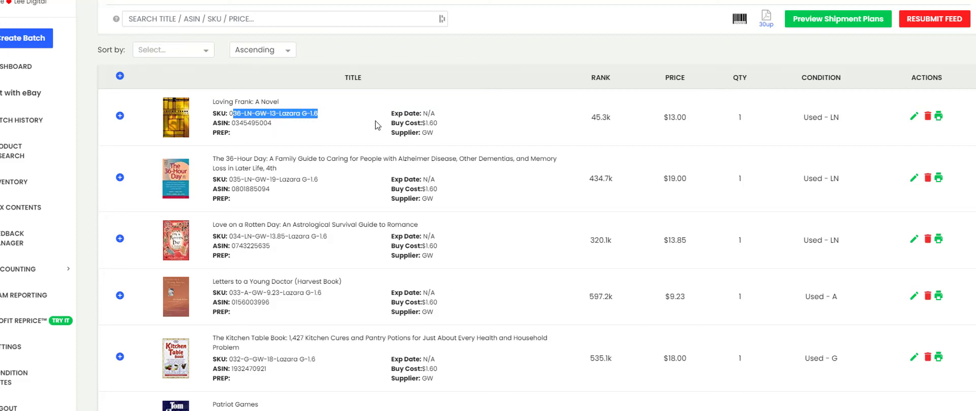
{"action": "left_click", "coordinate": [420, 126]}
{"action": "left_click_drag", "start_coordinate": [420, 125], "coordinate": [425, 133]}
{"action": "left_click", "coordinate": [424, 134]}
{"action": "double_click", "coordinate": [426, 133]}
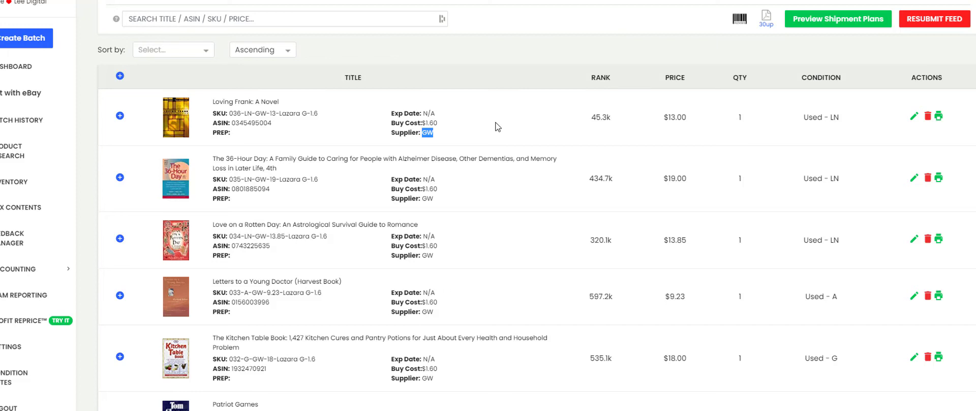
- Examine the buy cost, sales rank and price of The 36-Hour Day, along with the batch summary totals
{"action": "left_click", "coordinate": [515, 178]}
{"action": "left_click_drag", "start_coordinate": [422, 189], "coordinate": [438, 190]}
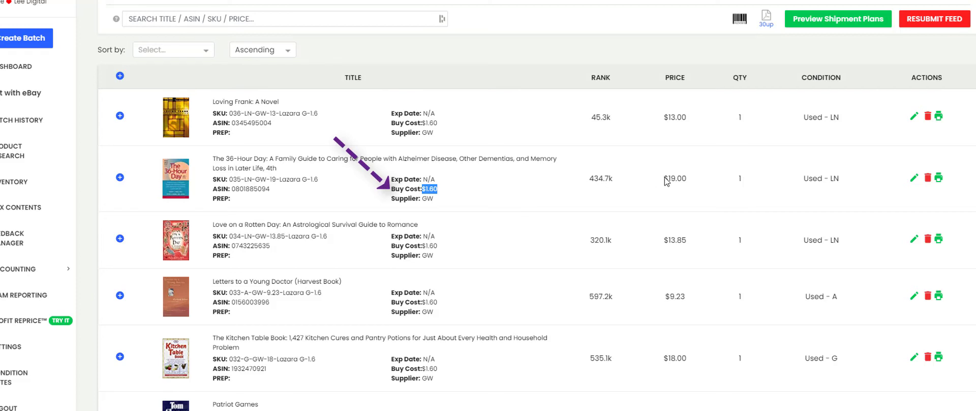
{"action": "left_click_drag", "start_coordinate": [590, 178], "coordinate": [624, 180]}
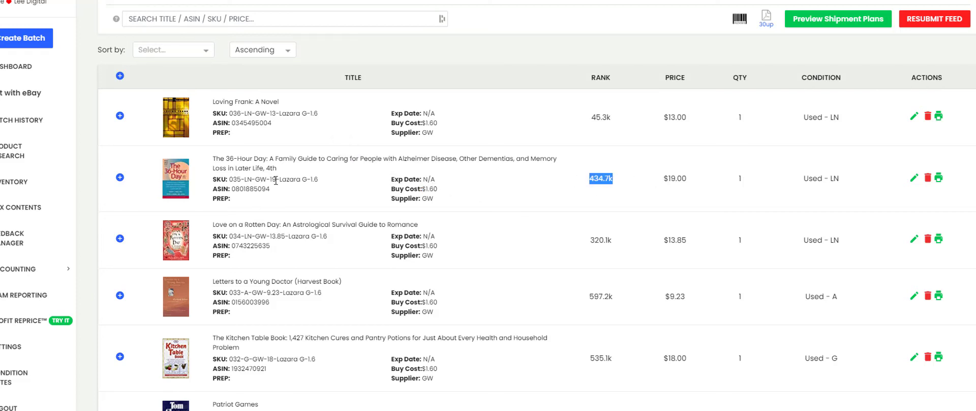
{"action": "left_click_drag", "start_coordinate": [662, 178], "coordinate": [693, 180]}
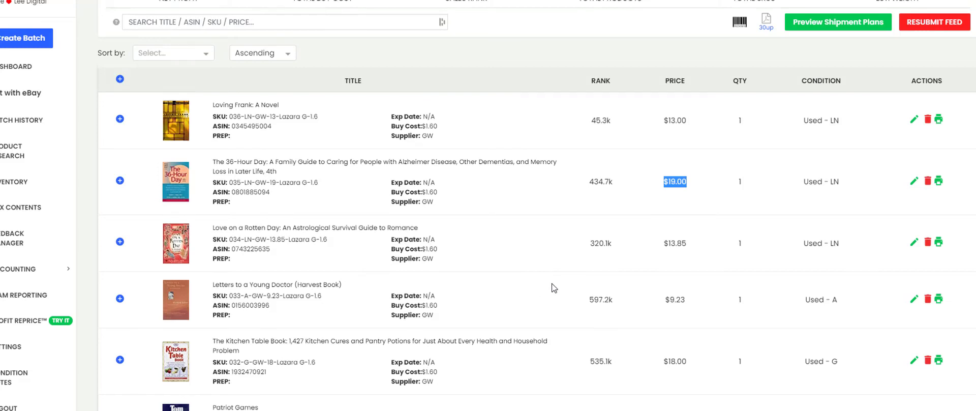
{"action": "scroll", "coordinate": [551, 283], "scroll_direction": "up", "scroll_amount": 3}
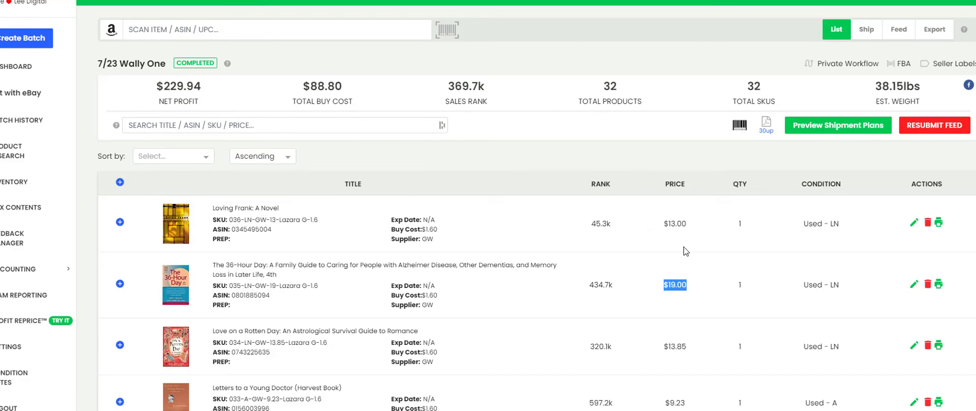
- Find Patriot Games in the batch list and compare its buy cost with its price
{"action": "scroll", "coordinate": [686, 239], "scroll_direction": "down", "scroll_amount": 3}
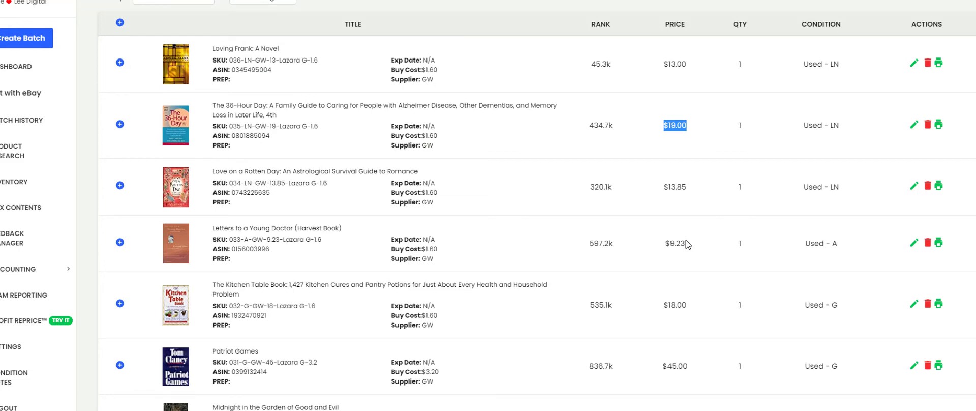
{"action": "scroll", "coordinate": [683, 301], "scroll_direction": "down", "scroll_amount": 2}
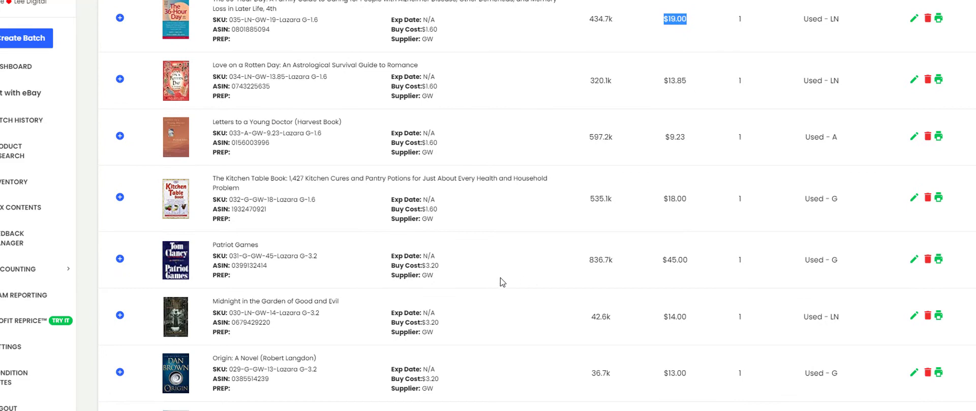
{"action": "scroll", "coordinate": [502, 282], "scroll_direction": "down", "scroll_amount": 1}
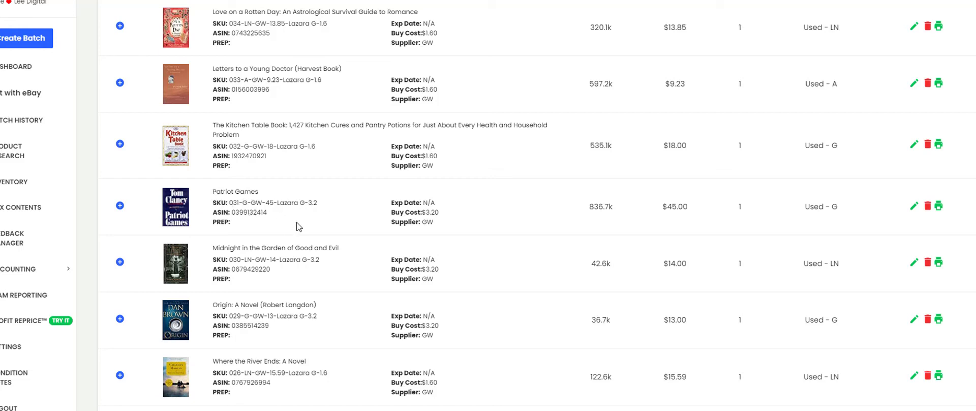
{"action": "double_click", "coordinate": [429, 212]}
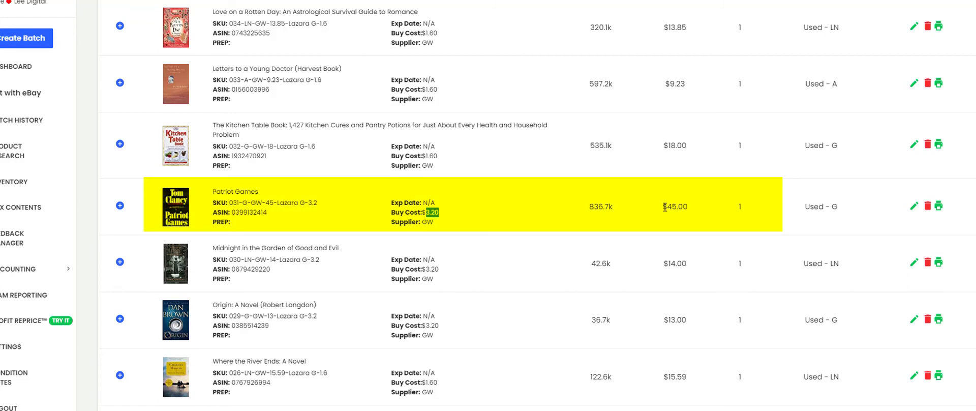
{"action": "left_click_drag", "start_coordinate": [662, 207], "coordinate": [686, 210]}
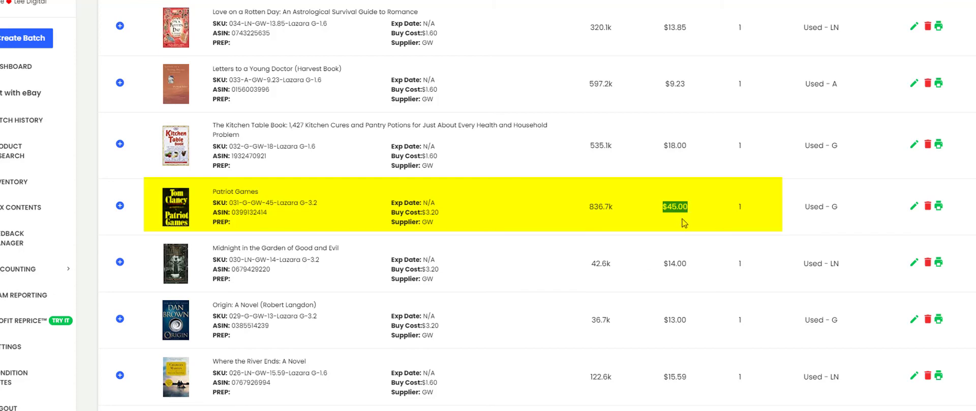
{"action": "scroll", "coordinate": [689, 231], "scroll_direction": "up", "scroll_amount": 4}
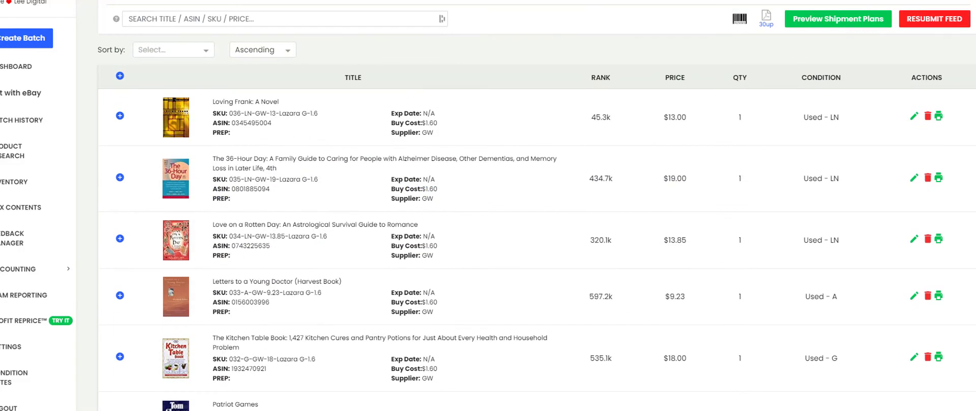